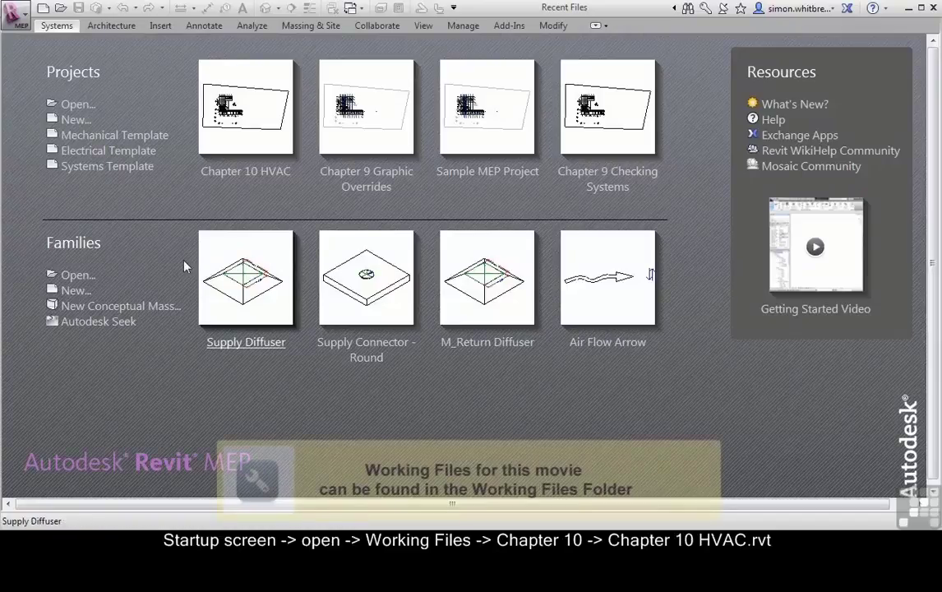
Open the project file Chapter 10 HVAC.rvt from the Chapter 10 working files folder.
{"action": "left_click", "coordinate": [73, 110]}
{"action": "left_click", "coordinate": [198, 132]}
{"action": "double_click", "coordinate": [337, 260]}
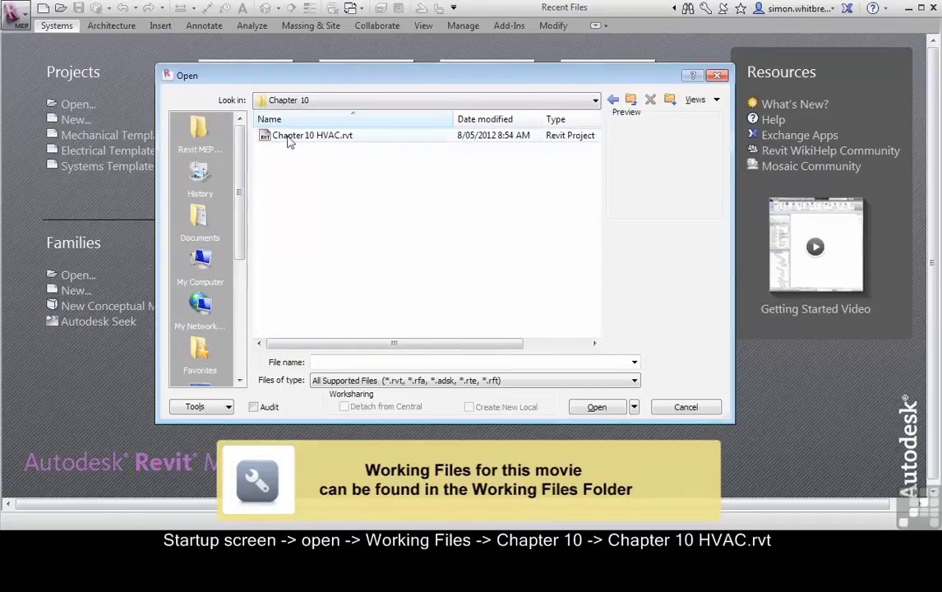
{"action": "double_click", "coordinate": [289, 138]}
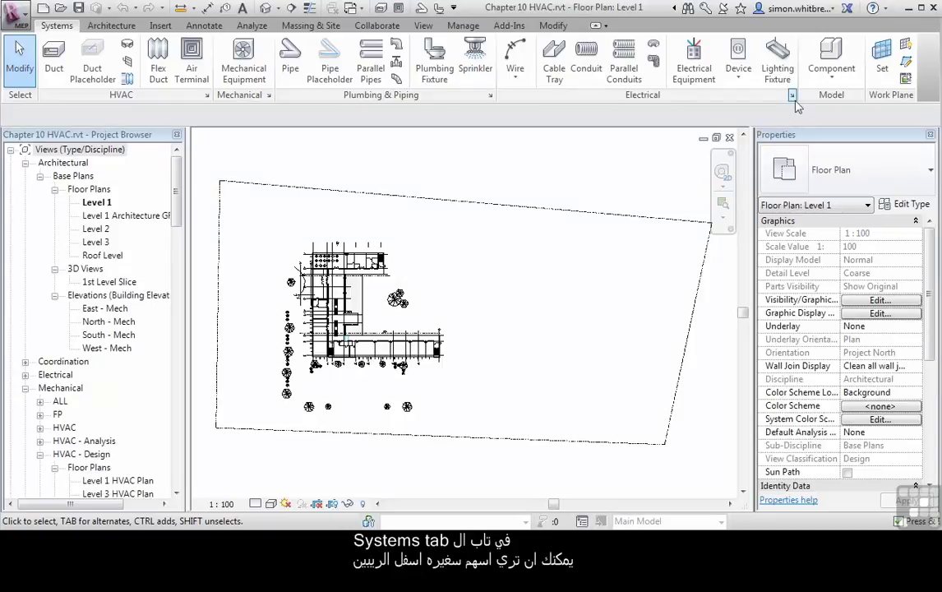
Enable Draw MEP Hidden Lines in the Mechanical Settings.
{"action": "left_click", "coordinate": [207, 96]}
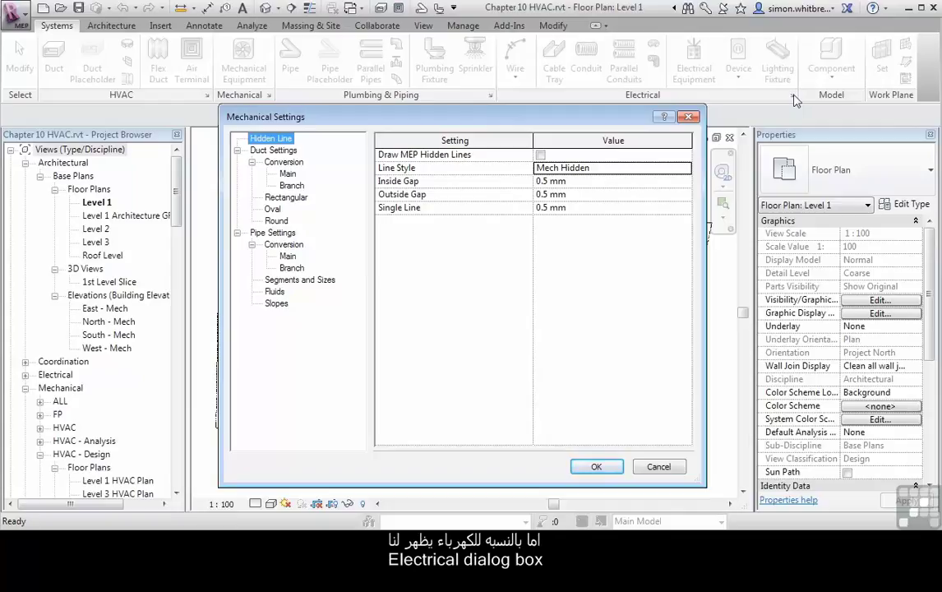
{"action": "key", "text": "Tab"}
{"action": "key", "text": "space"}
{"action": "left_click", "coordinate": [597, 467]}
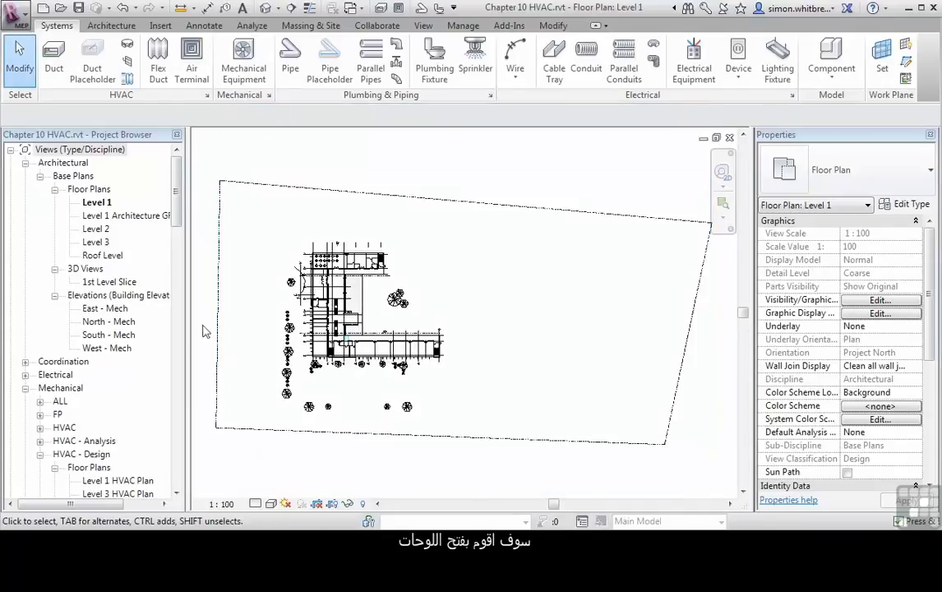
Open the Level 2 HVAC Duct Plan floor plan and zoom in on the crossing ducts in the building's north part.
{"action": "left_click_drag", "start_coordinate": [181, 207], "coordinate": [183, 278]}
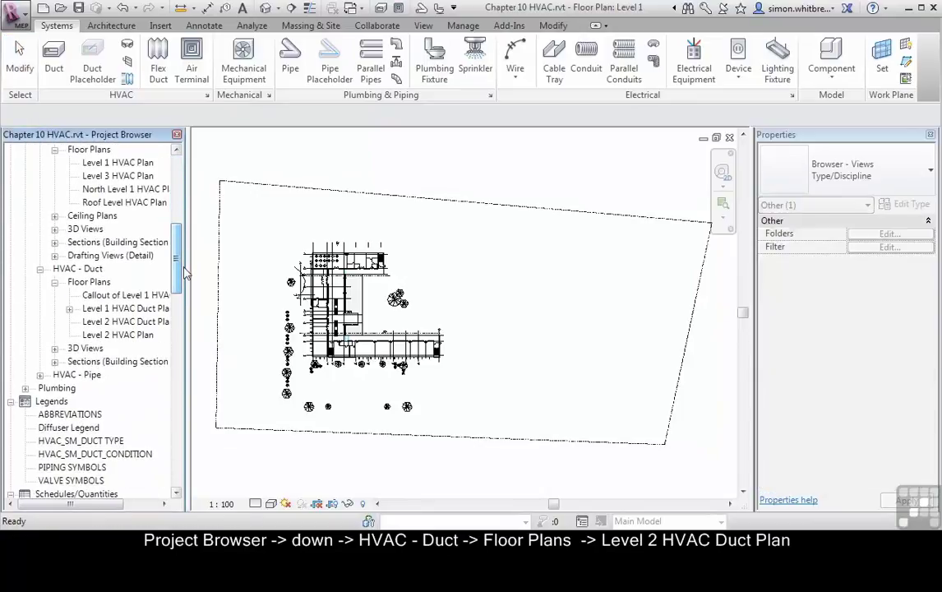
{"action": "left_click", "coordinate": [114, 322]}
{"action": "double_click", "coordinate": [114, 323]}
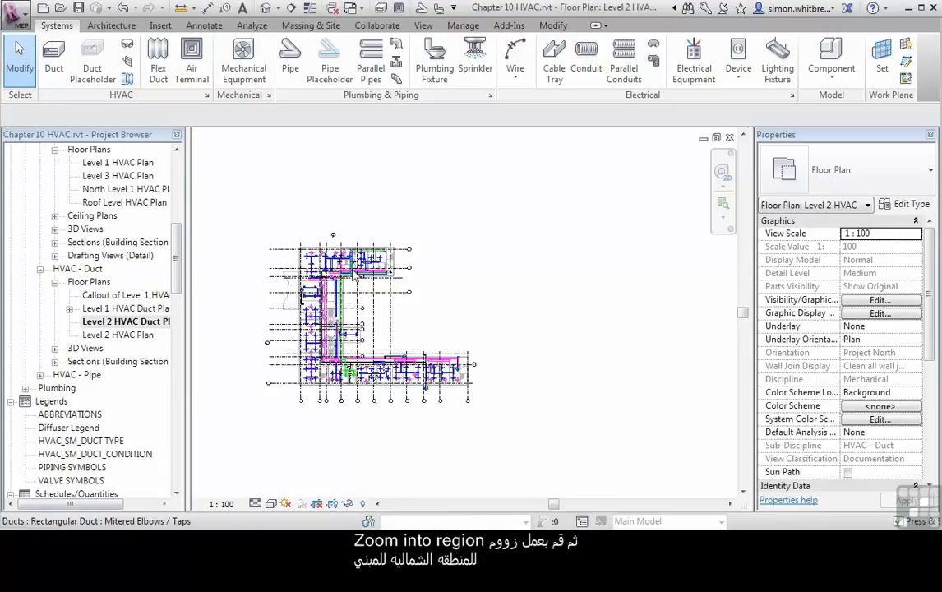
{"action": "right_click", "coordinate": [355, 265]}
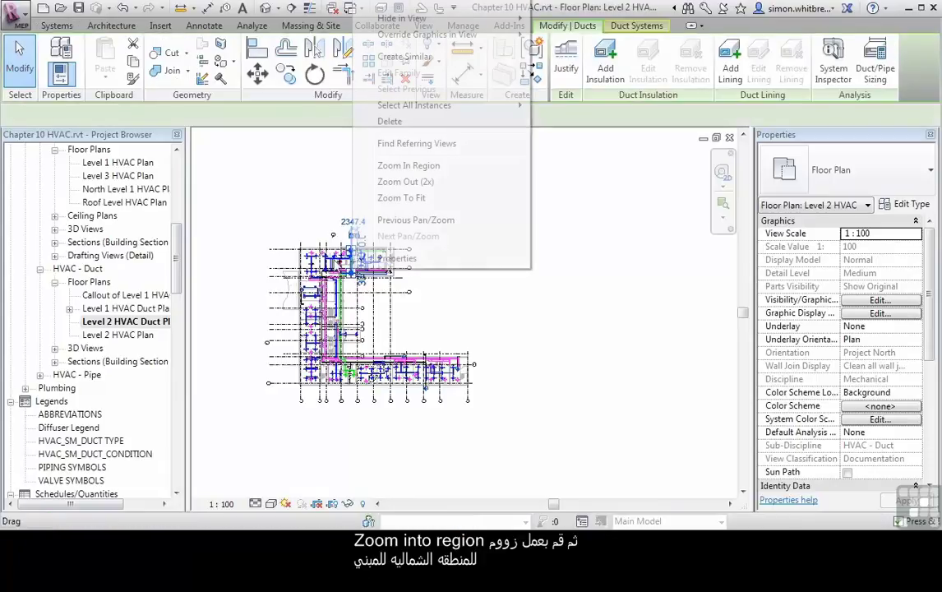
{"action": "left_click", "coordinate": [408, 165]}
{"action": "left_click_drag", "start_coordinate": [332, 243], "coordinate": [377, 288]}
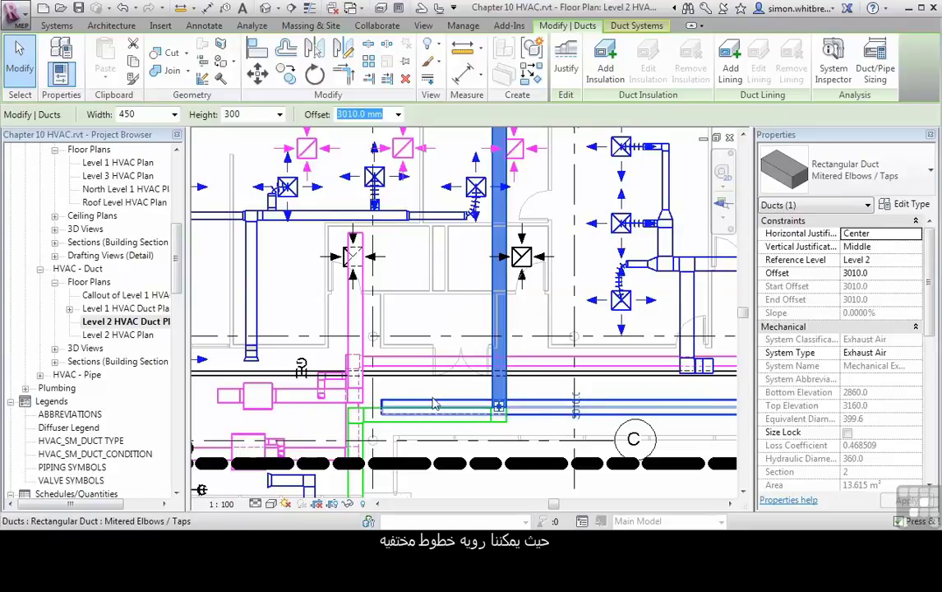
Disable Draw MEP Hidden Lines in the Mechanical Settings and apply it to the Level 2 duct plan.
{"action": "left_click", "coordinate": [57, 26]}
{"action": "left_click", "coordinate": [207, 96]}
{"action": "left_click_drag", "start_coordinate": [300, 117], "coordinate": [105, 18]}
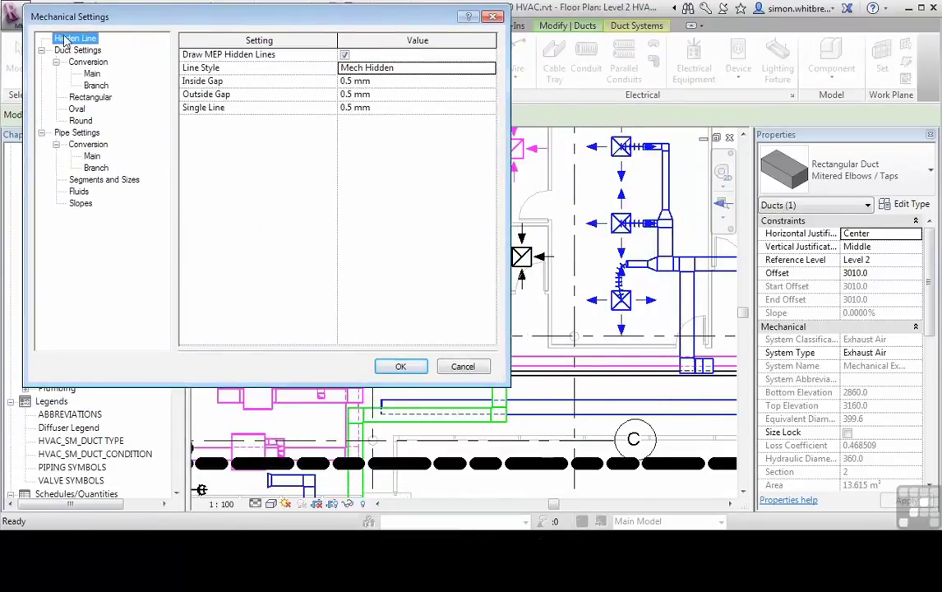
{"action": "left_click", "coordinate": [344, 55]}
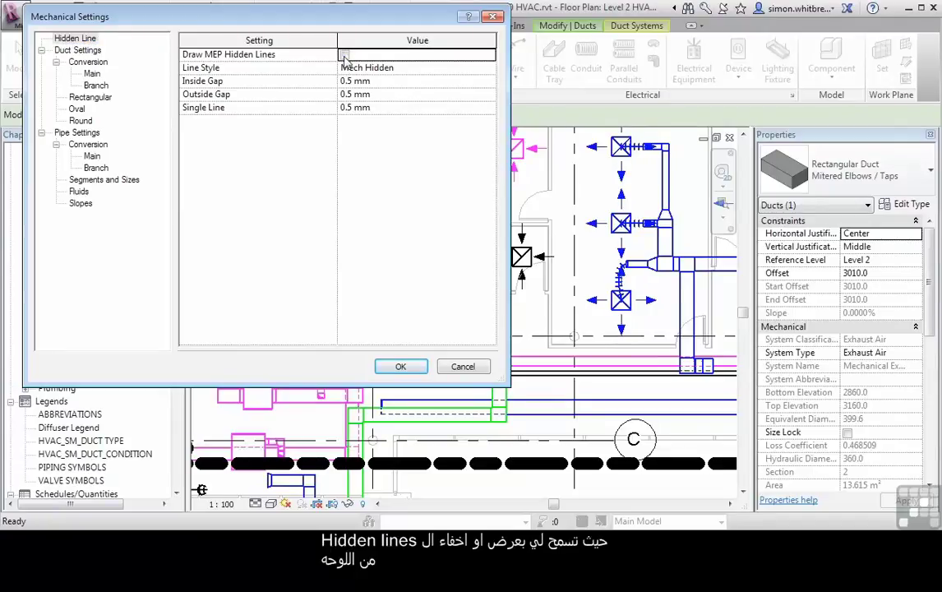
{"action": "left_click", "coordinate": [402, 366]}
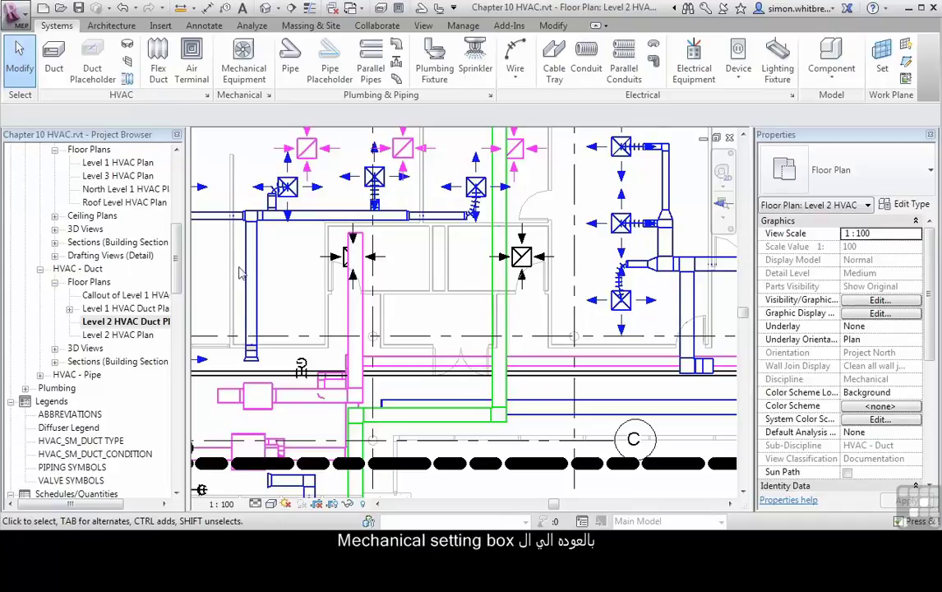
Review the general Duct Settings in Mechanical Settings, including the duct fitting annotation size.
{"action": "left_click", "coordinate": [208, 96]}
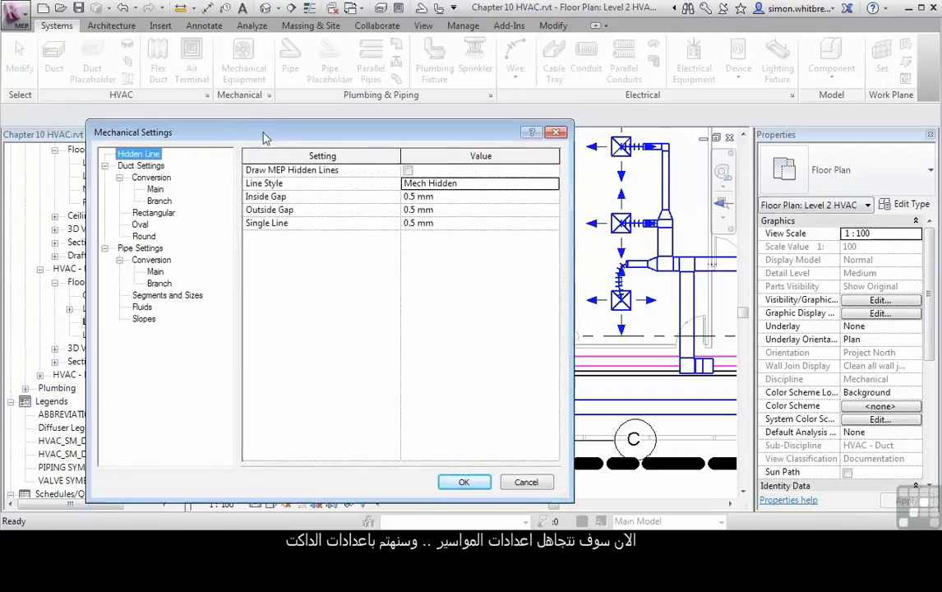
{"action": "left_click", "coordinate": [106, 249]}
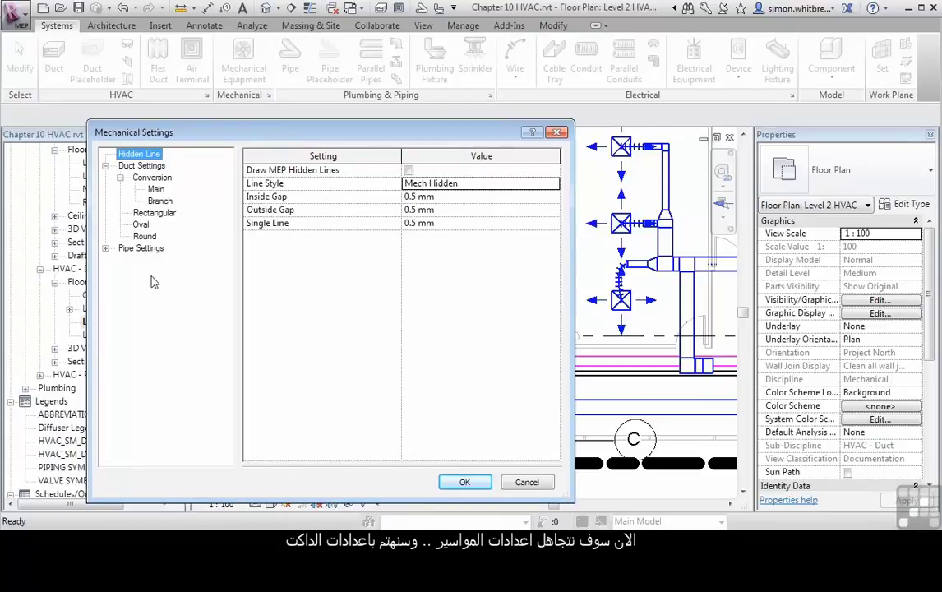
{"action": "left_click", "coordinate": [138, 166]}
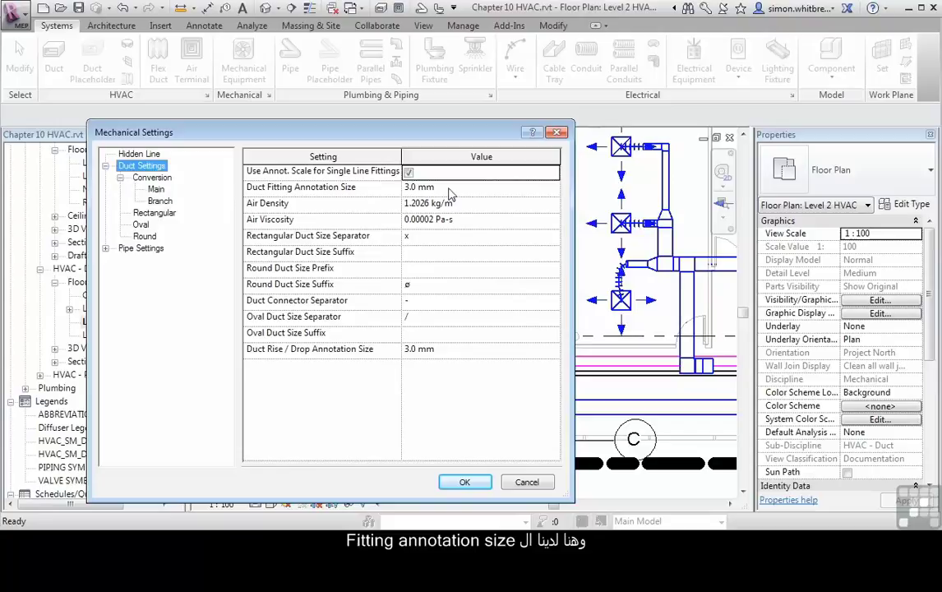
{"action": "left_click", "coordinate": [355, 187]}
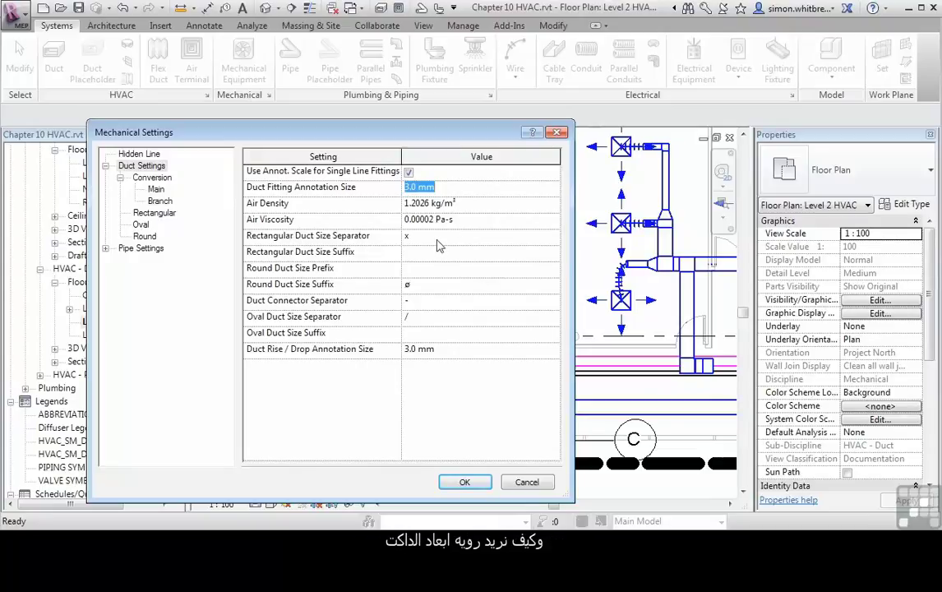
Examine the main duct conversion settings, looking through the available duct types and system types.
{"action": "left_click", "coordinate": [143, 179]}
{"action": "left_click", "coordinate": [155, 190]}
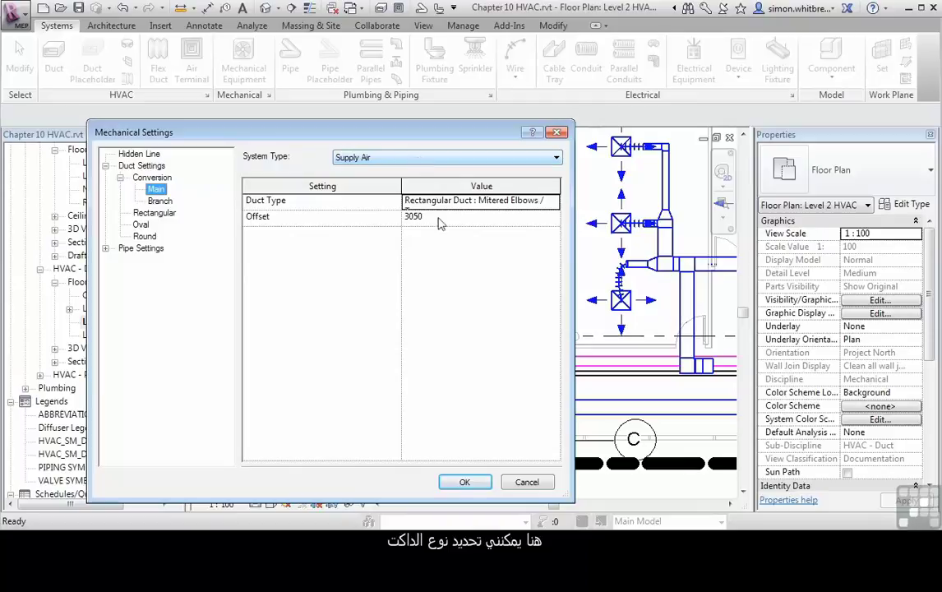
{"action": "left_click", "coordinate": [493, 200]}
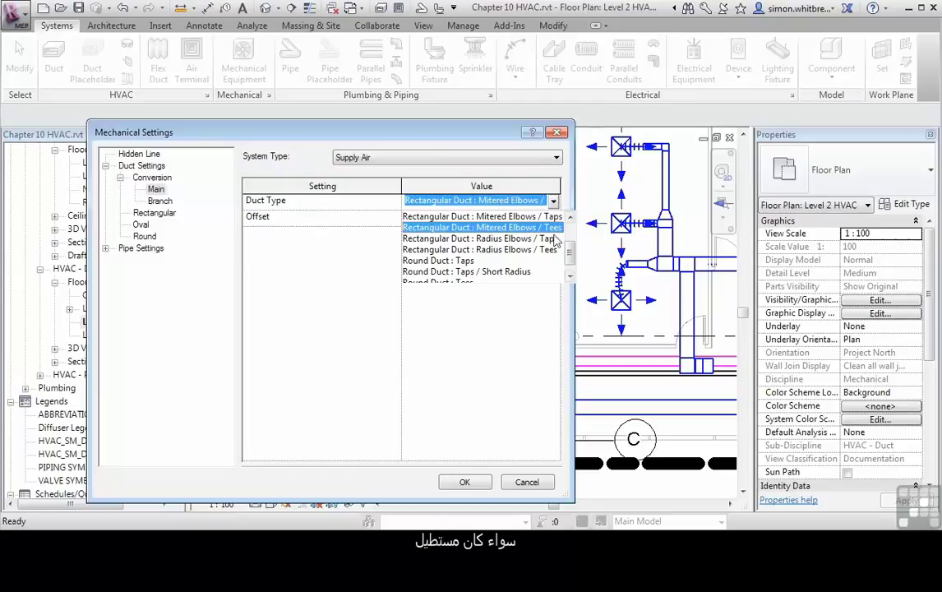
{"action": "left_click", "coordinate": [446, 231]}
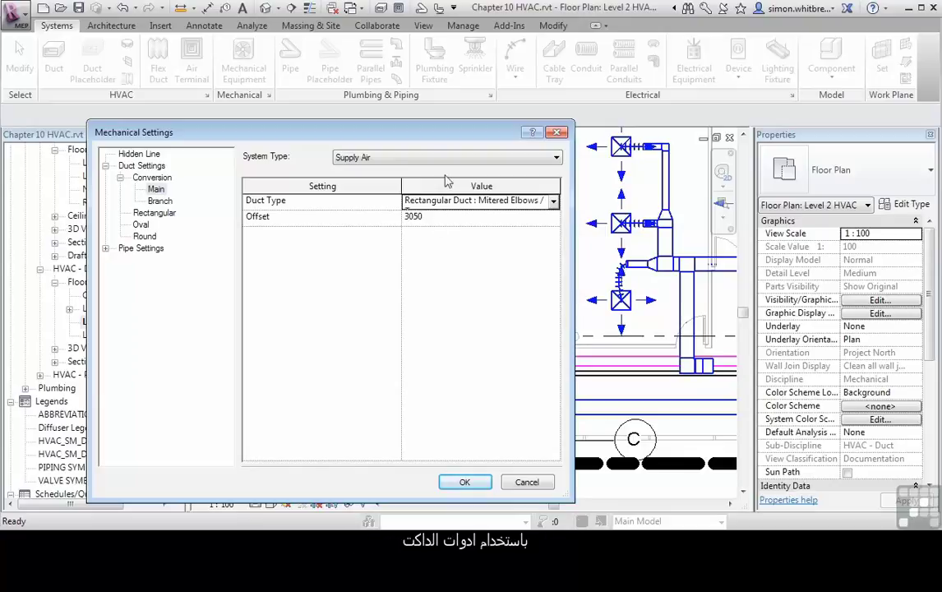
{"action": "left_click", "coordinate": [395, 157]}
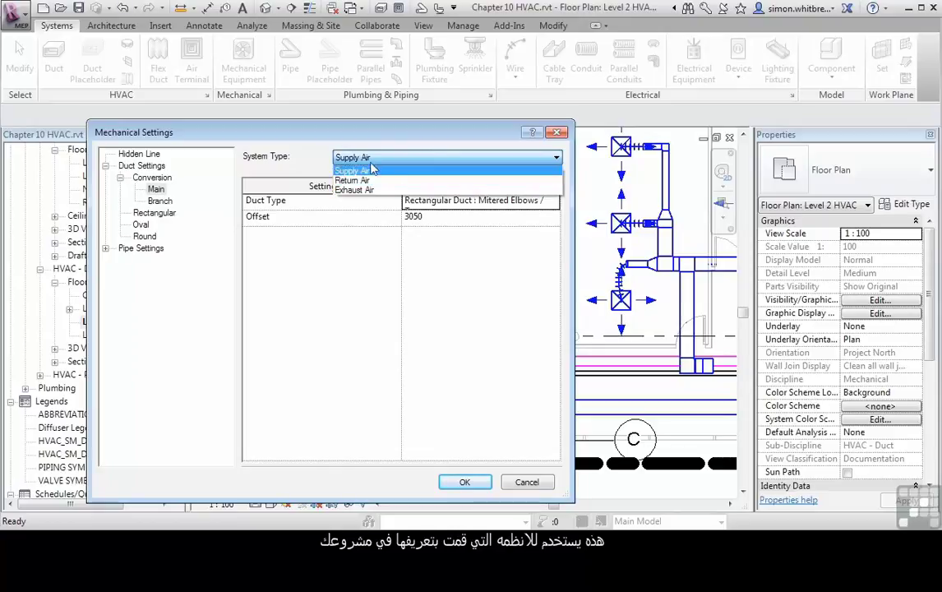
{"action": "left_click", "coordinate": [335, 153]}
Examine the branch duct conversion settings: system type, duct type, flex duct type and maximum flex duct length.
{"action": "left_click", "coordinate": [161, 202]}
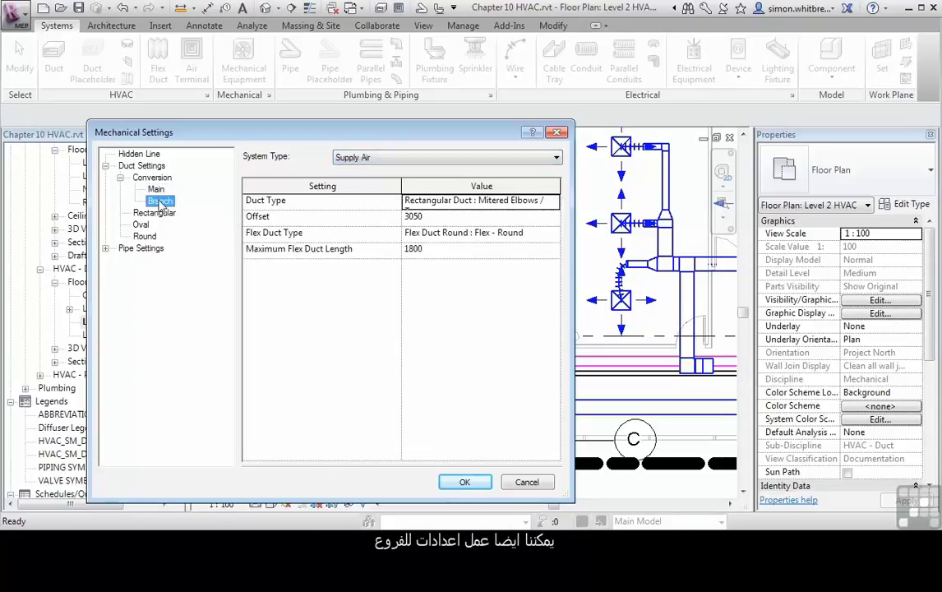
{"action": "left_click", "coordinate": [466, 161]}
{"action": "left_click", "coordinate": [466, 169]}
{"action": "left_click", "coordinate": [552, 201]}
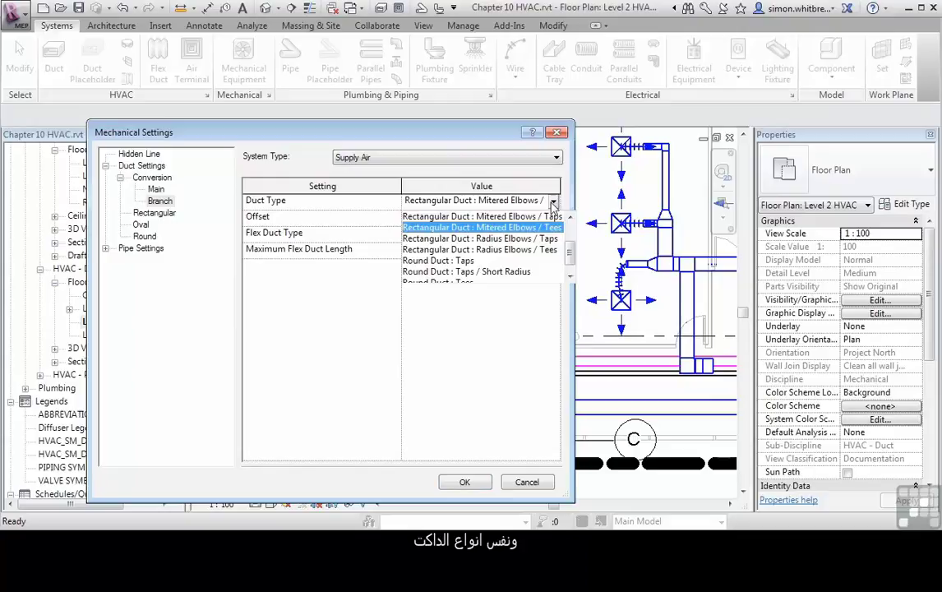
{"action": "left_click", "coordinate": [552, 201]}
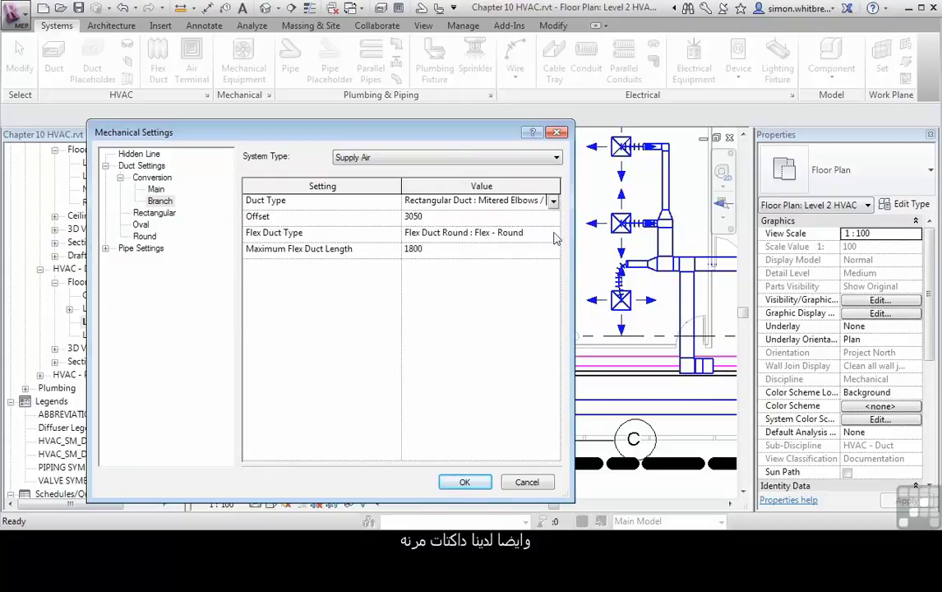
{"action": "left_click", "coordinate": [555, 235]}
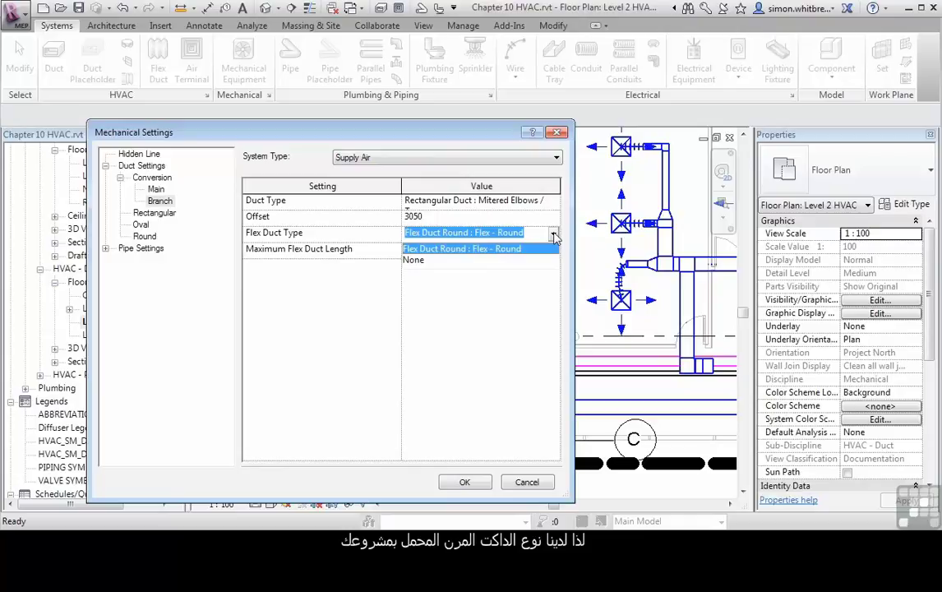
{"action": "left_click", "coordinate": [555, 237]}
{"action": "left_click", "coordinate": [452, 249]}
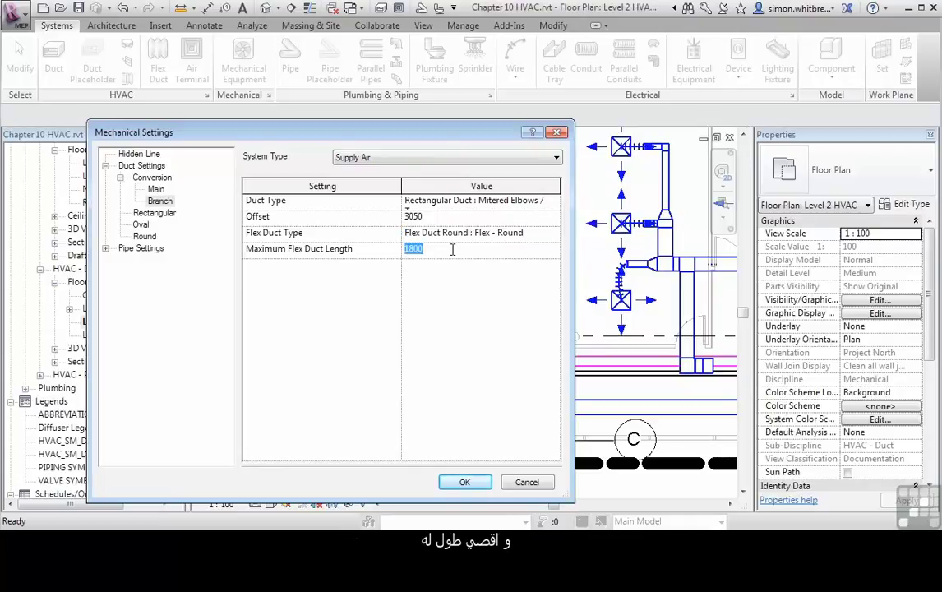
Review the size tables for rectangular, oval and round ducts, and close the Mechanical Settings.
{"action": "left_click", "coordinate": [145, 214]}
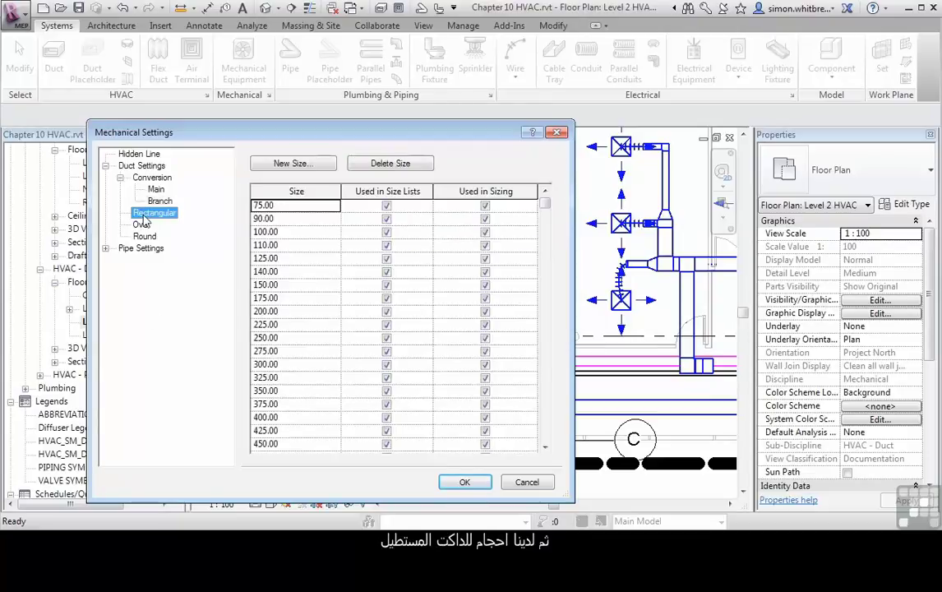
{"action": "left_click", "coordinate": [141, 224]}
{"action": "left_click", "coordinate": [144, 237]}
{"action": "left_click", "coordinate": [147, 213]}
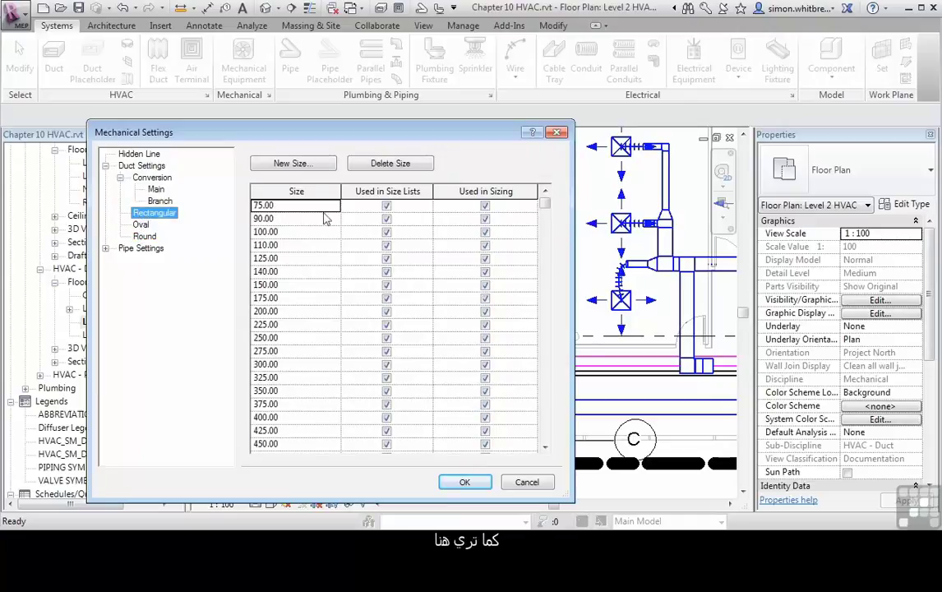
{"action": "mouse_move", "coordinate": [544, 204]}
{"action": "left_mouse_down"}
{"action": "mouse_move", "coordinate": [544, 429]}
{"action": "mouse_move", "coordinate": [544, 204]}
{"action": "left_mouse_up"}
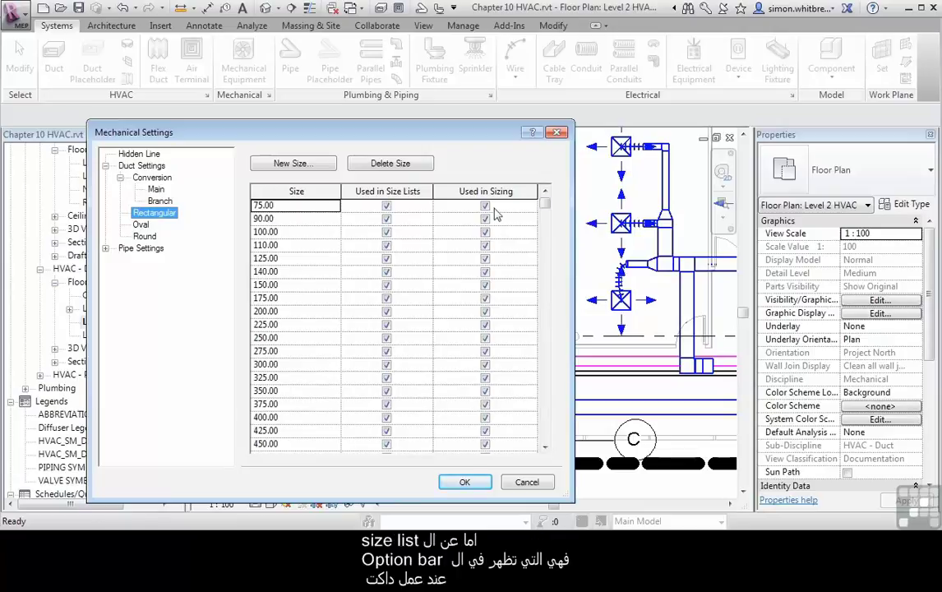
{"action": "left_click", "coordinate": [464, 482]}
Look through the width choices offered by the Duct tool, and return to the rectangular duct sizes in Mechanical Settings.
{"action": "left_click", "coordinate": [52, 66]}
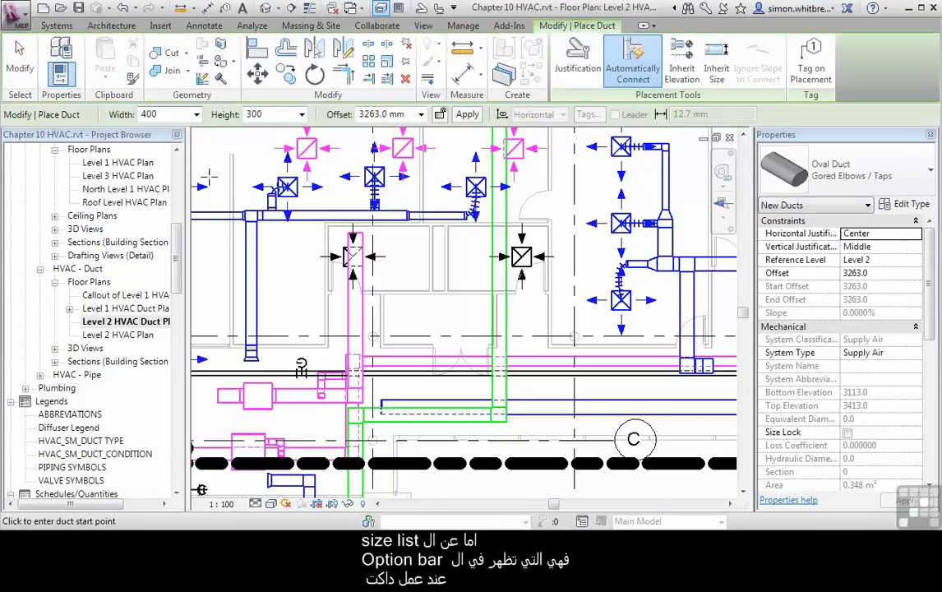
{"action": "left_click", "coordinate": [196, 115]}
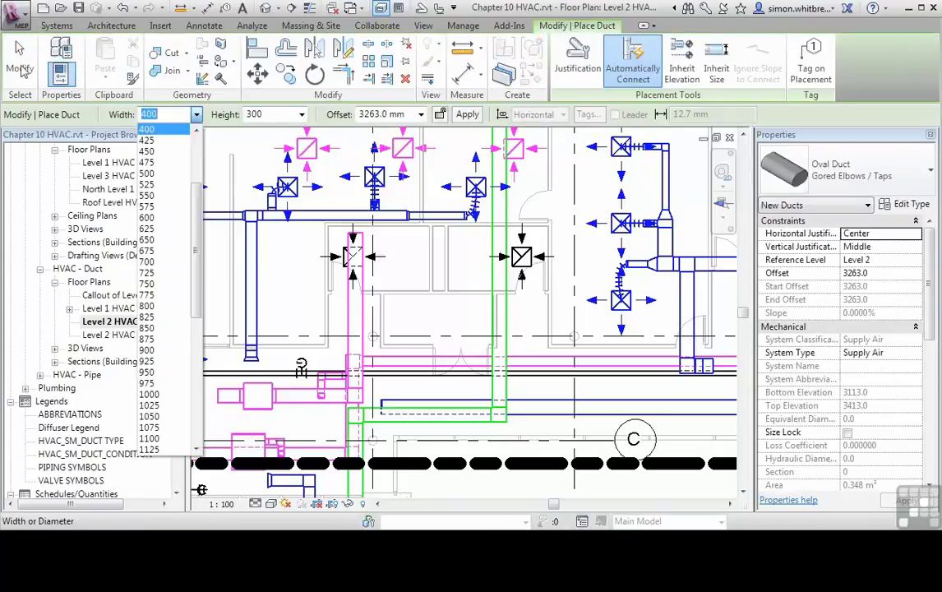
{"action": "left_click", "coordinate": [56, 25]}
{"action": "left_click", "coordinate": [207, 96]}
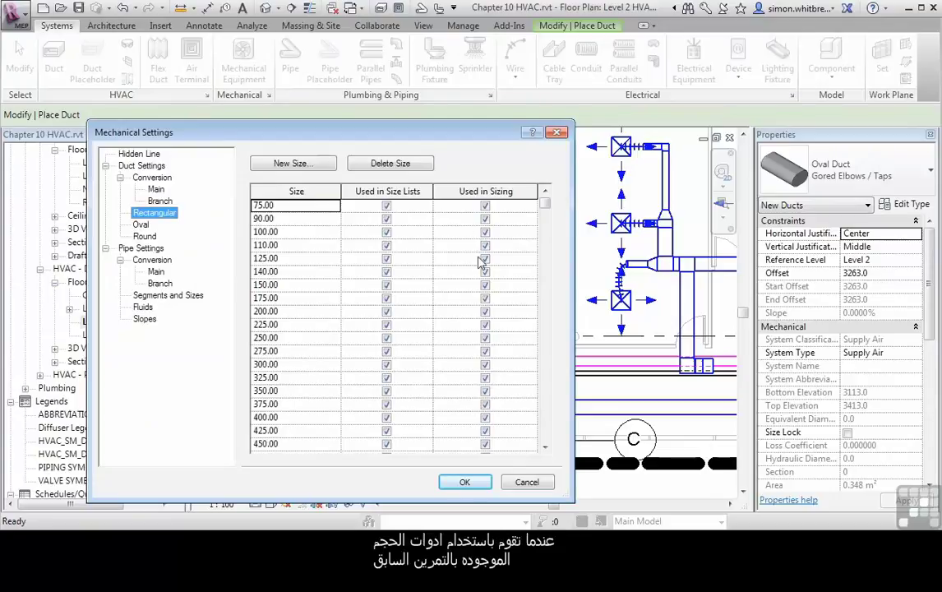